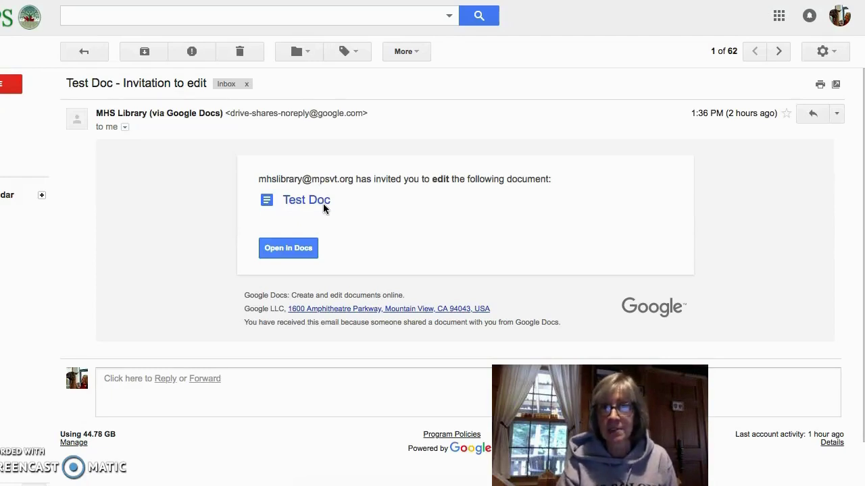
# Open Test Doc in Google Docs from its edit invitation email
pyautogui.click(284, 249)
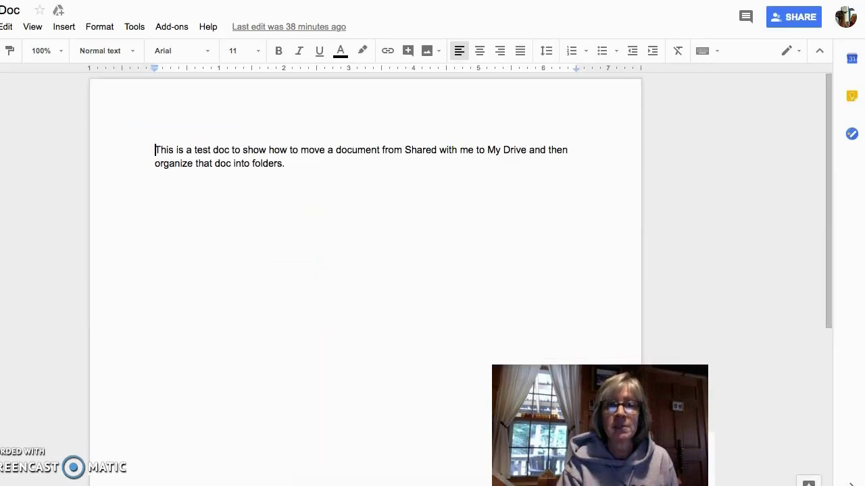
# Add Test Doc to My Drive and move it into the 2018-19 folder
pyautogui.click(58, 11)
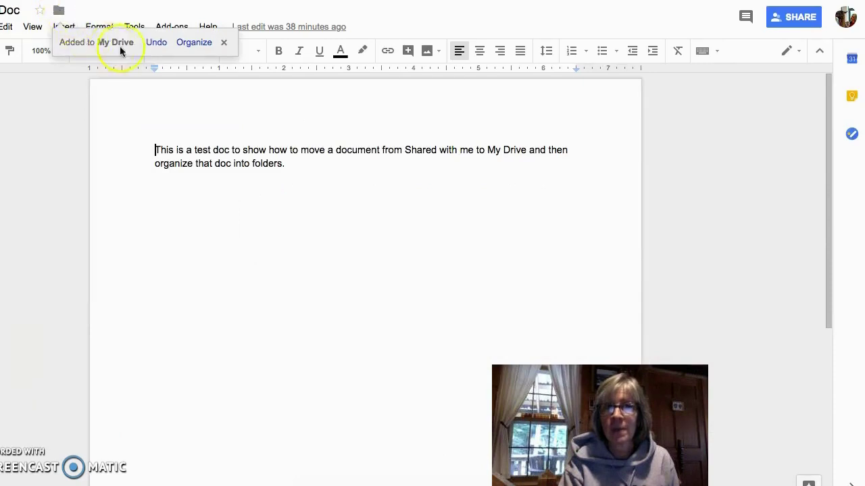
pyautogui.click(194, 44)
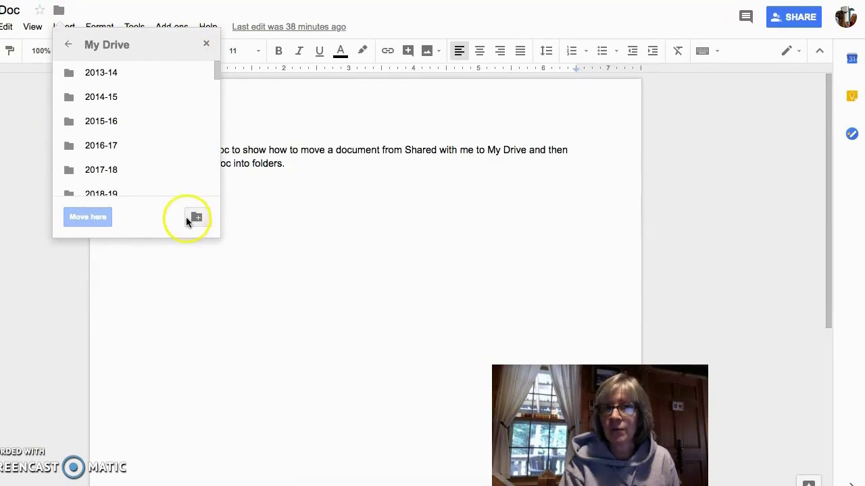
pyautogui.click(100, 193)
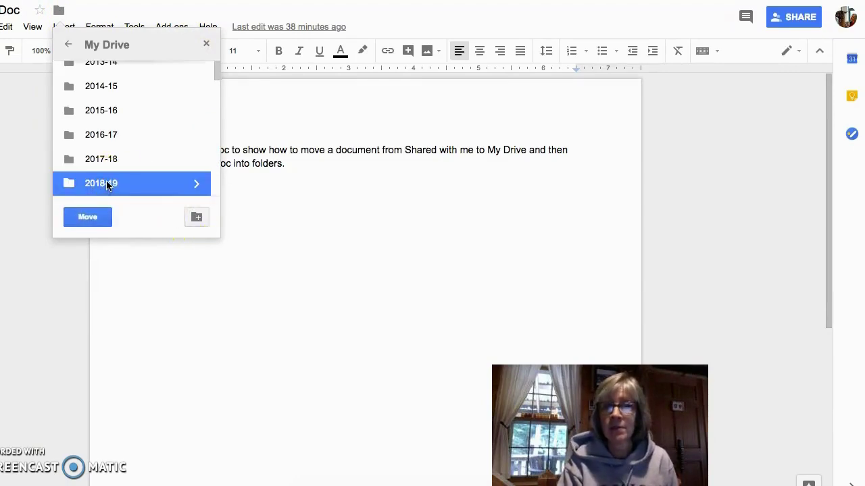
pyautogui.click(90, 216)
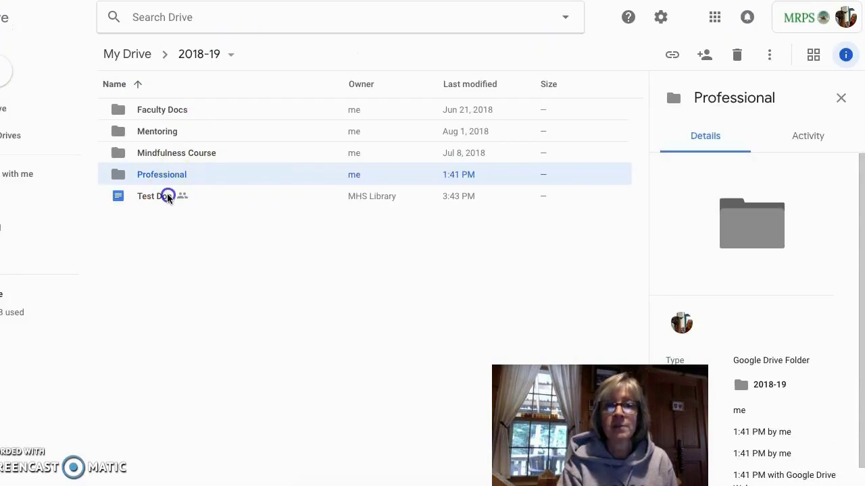
# Select Test Doc in 2018-19 and bring up its add-to-location dialog with Shift+Z
pyautogui.click(153, 195)
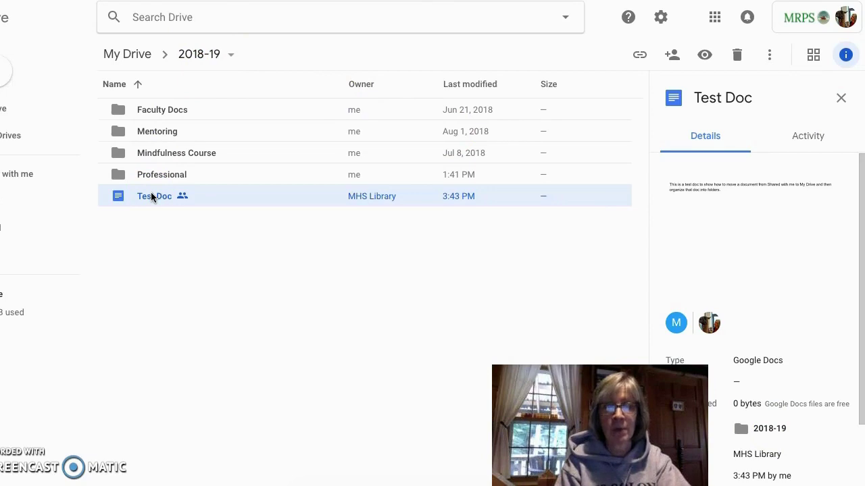
pyautogui.hotkey('shift', 'z')
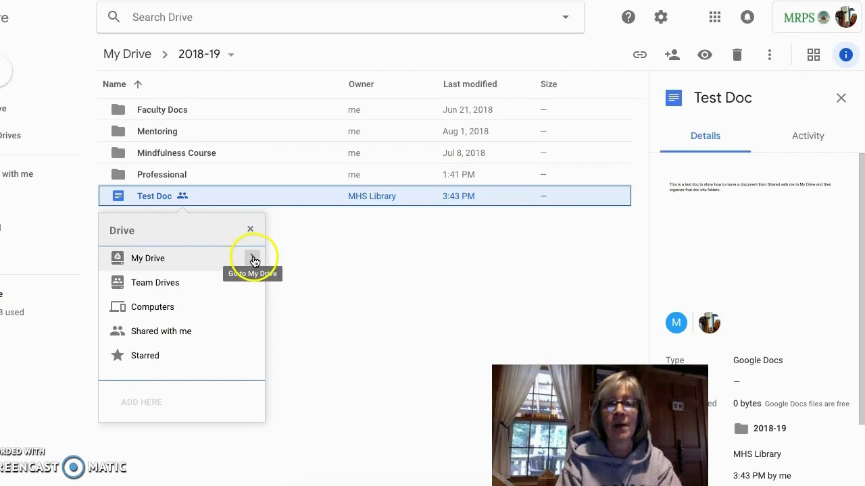
# Add Test Doc to the My Drive 2017-18 folder too, then check its details
pyautogui.click(252, 261)
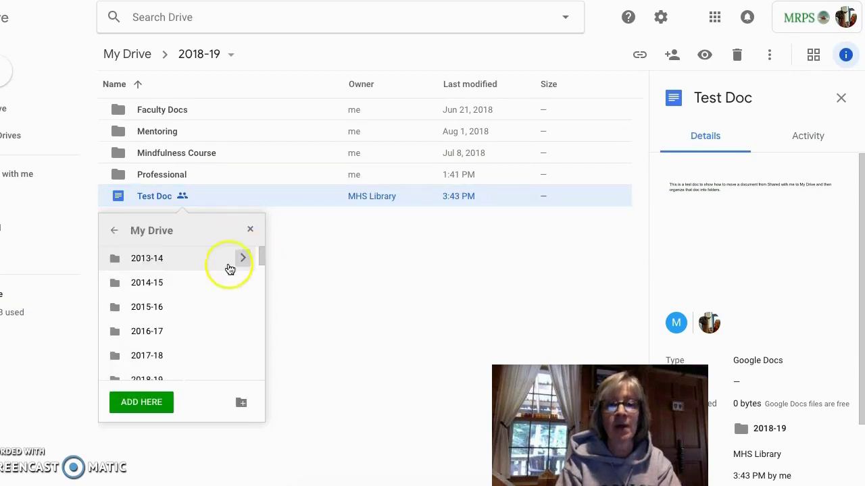
pyautogui.click(153, 356)
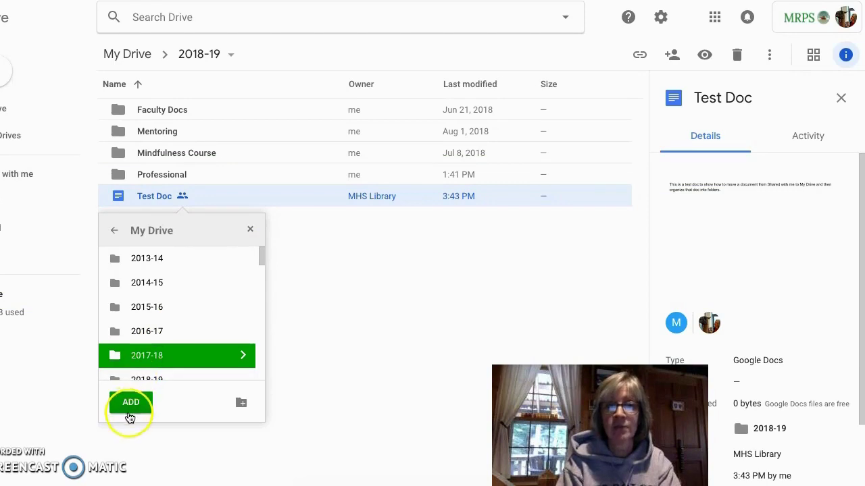
pyautogui.click(131, 403)
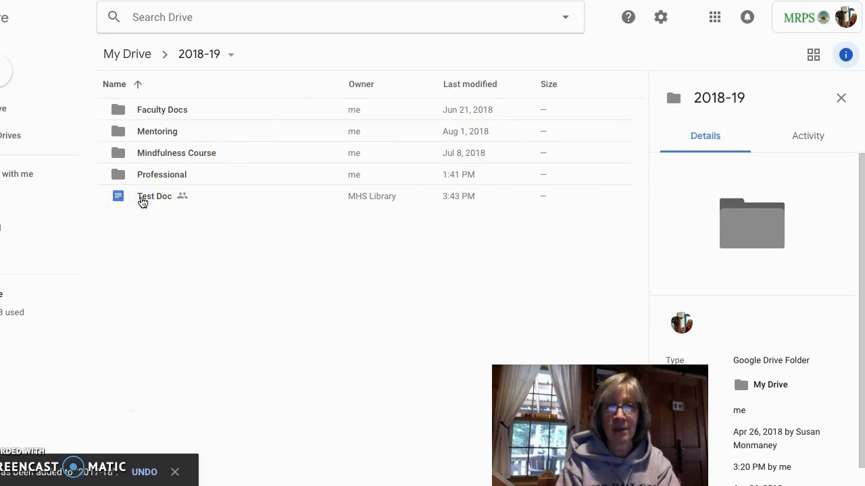
pyautogui.click(142, 198)
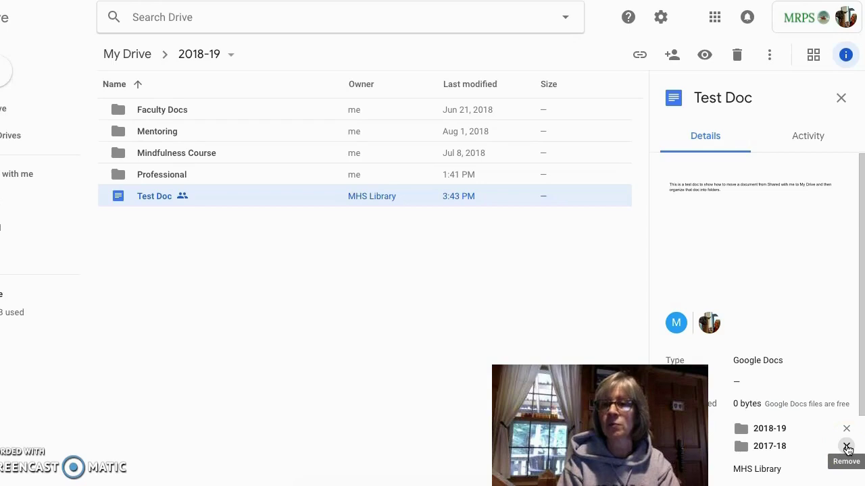
# Remove the 2017-18 location from Test Doc's details
pyautogui.click(847, 448)
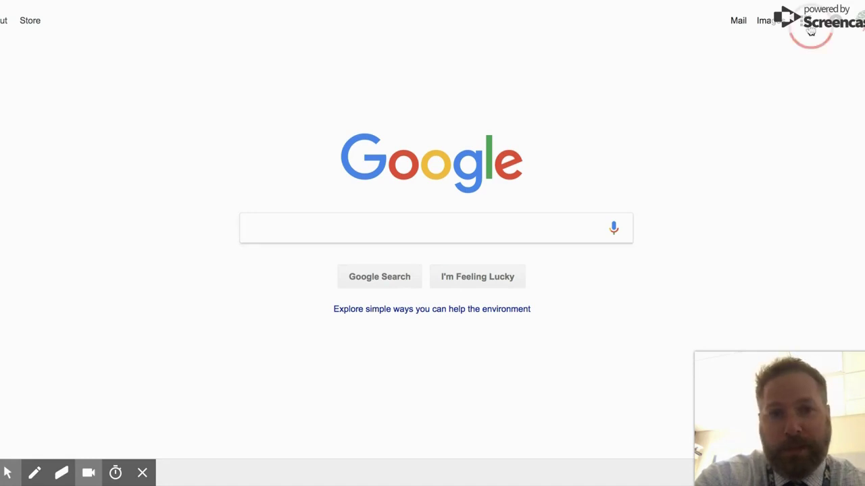
# Open Google Keep from the apps launcher and delete the 'My Drawing Is Now Saved!' note
pyautogui.click(811, 32)
pyautogui.scroll(-1, 785, 169)
pyautogui.scroll(-4, 785, 171)
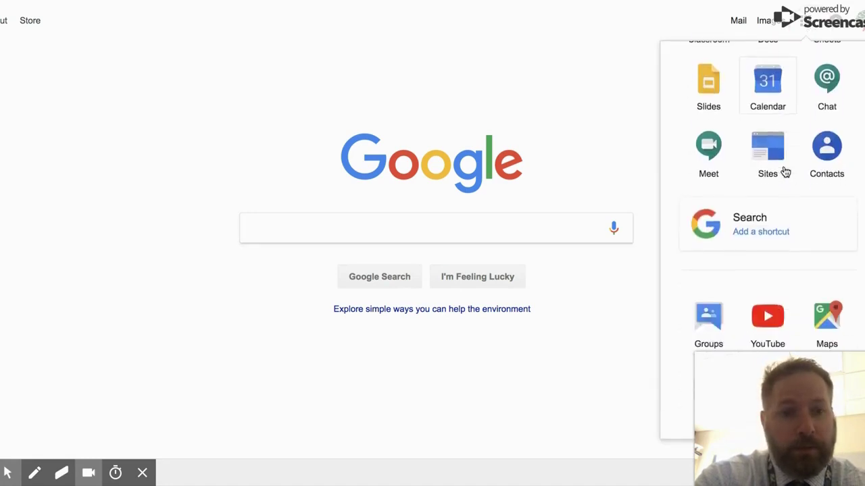
pyautogui.click(825, 319)
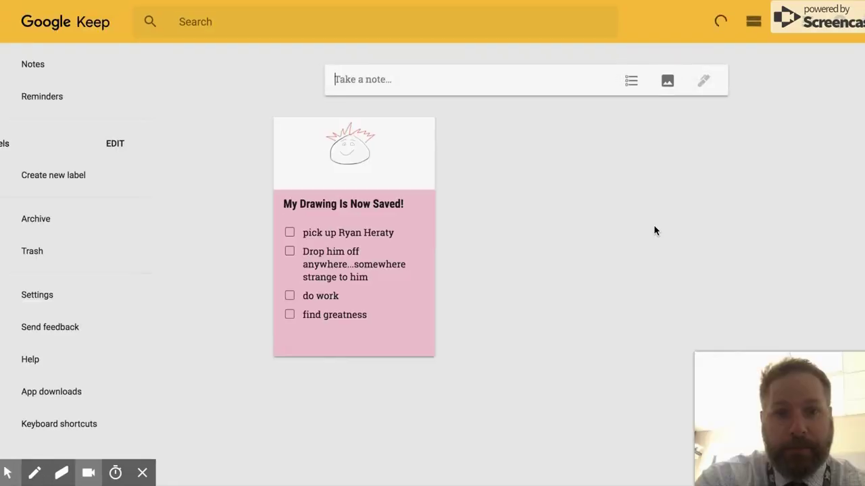
pyautogui.click(419, 342)
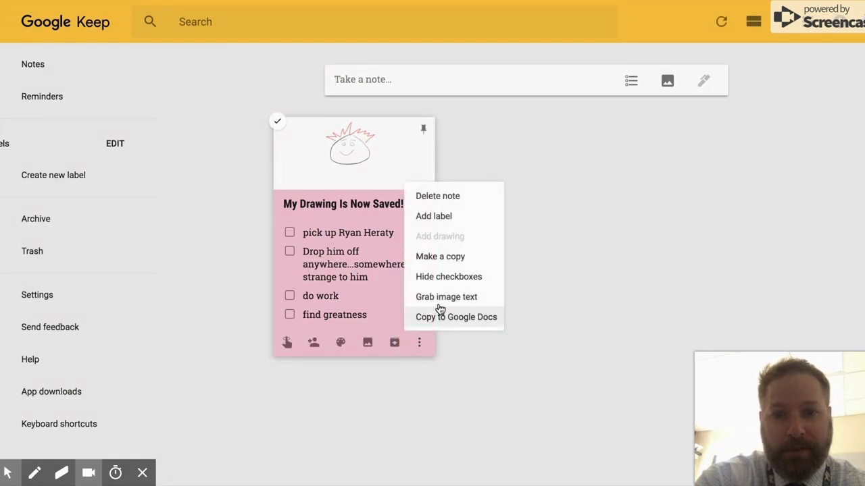
pyautogui.click(448, 197)
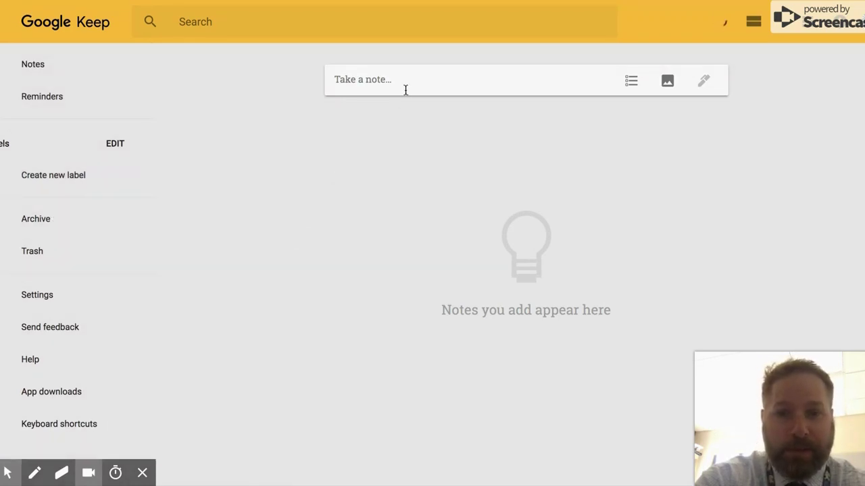
# Start a new drawing note and sketch the head, two eyes and eyebrows
pyautogui.click(461, 76)
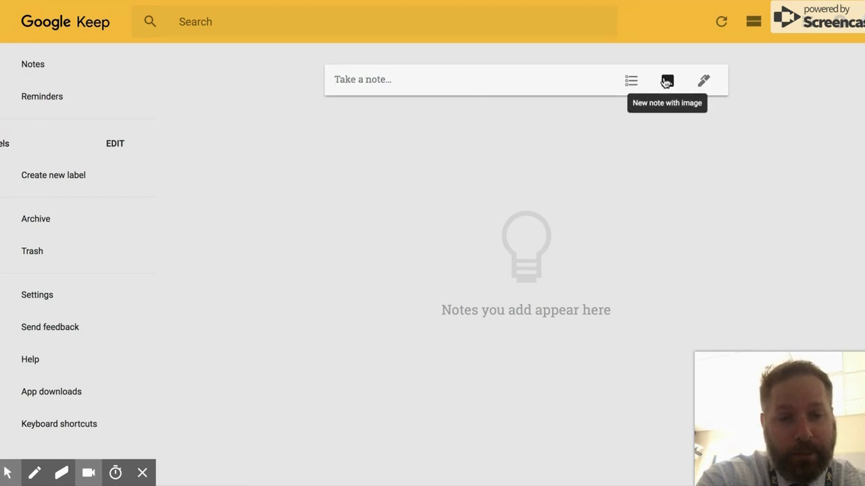
pyautogui.click(703, 82)
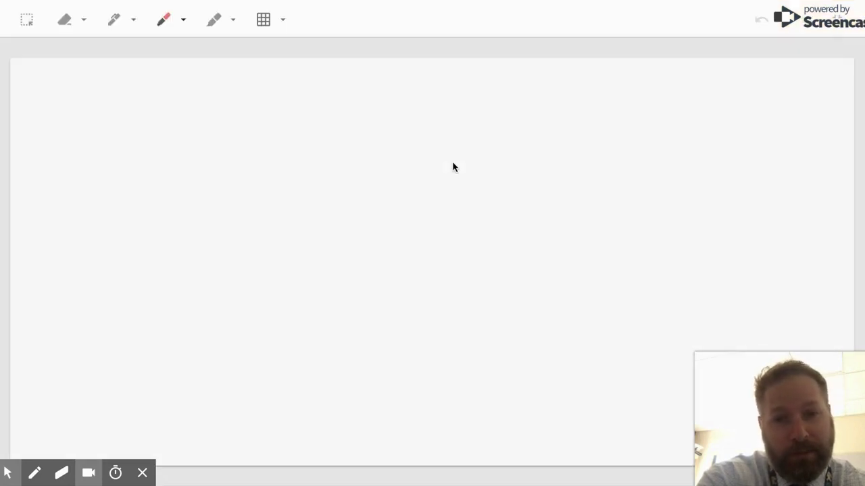
pyautogui.moveTo(369, 156)
pyautogui.mouseDown()
pyautogui.moveTo(252, 304)
pyautogui.moveTo(446, 323)
pyautogui.moveTo(403, 189)
pyautogui.moveTo(357, 158)
pyautogui.moveTo(364, 157)
pyautogui.mouseUp()
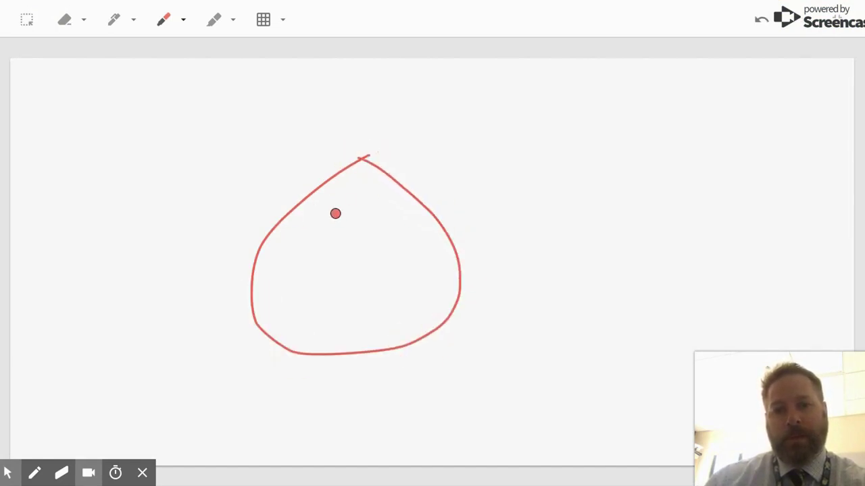
pyautogui.click(335, 213)
pyautogui.click(372, 211)
pyautogui.click(329, 211)
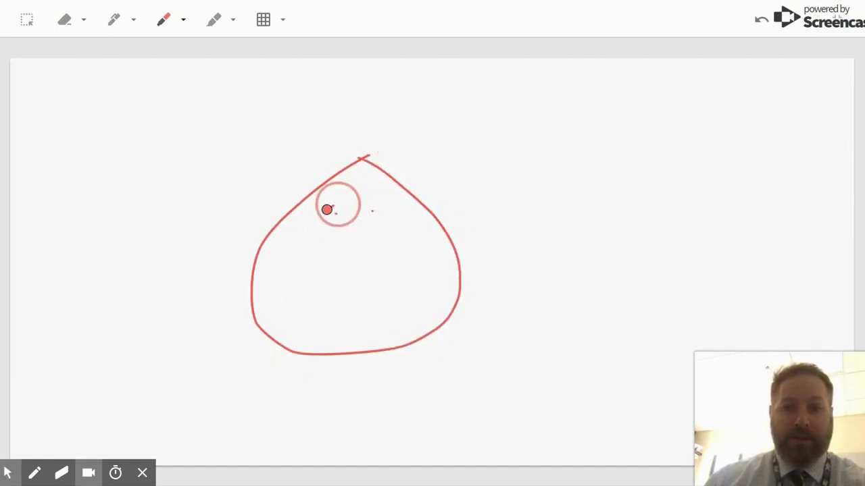
pyautogui.moveTo(327, 210)
pyautogui.mouseDown()
pyautogui.moveTo(363, 199)
pyautogui.moveTo(388, 206)
pyautogui.mouseUp()
# Add a C-shaped nose, a smile and three hair strands, then return to the note
pyautogui.click(355, 233)
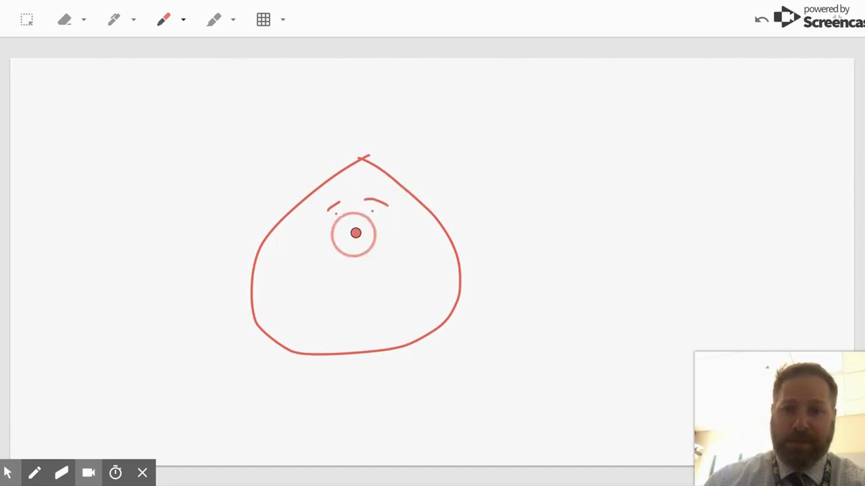
pyautogui.moveTo(355, 233); pyautogui.dragTo(345, 276)
pyautogui.moveTo(297, 291)
pyautogui.mouseDown()
pyautogui.moveTo(320, 311)
pyautogui.moveTo(393, 299)
pyautogui.mouseUp()
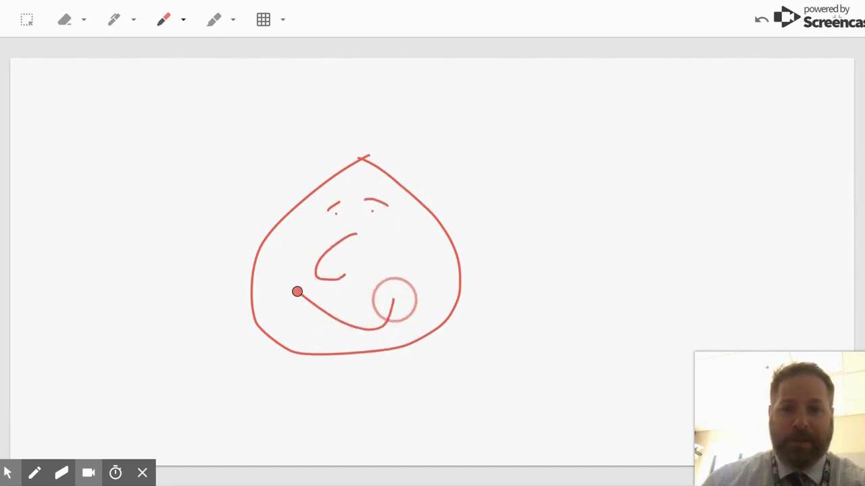
pyautogui.moveTo(361, 154); pyautogui.dragTo(390, 114)
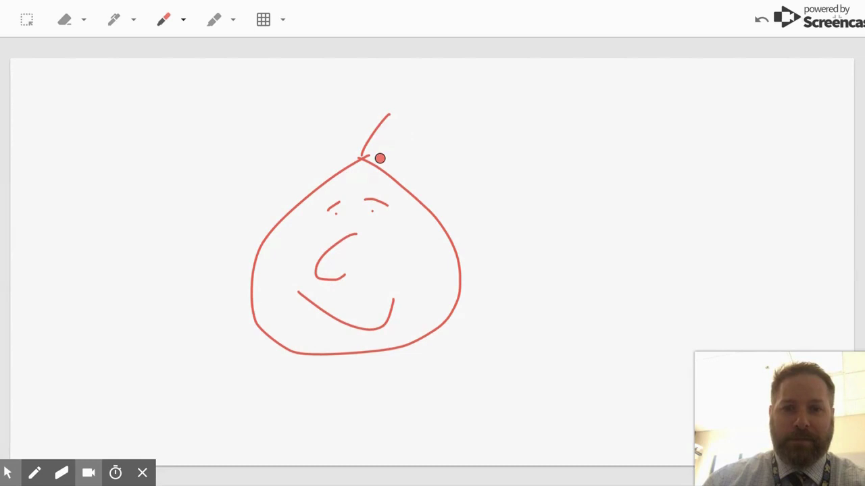
pyautogui.moveTo(380, 158); pyautogui.dragTo(422, 127)
pyautogui.moveTo(393, 175); pyautogui.dragTo(435, 162)
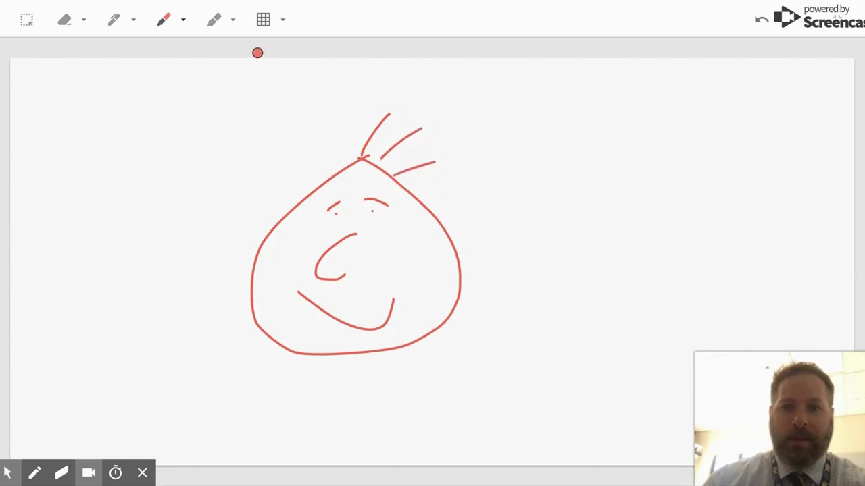
pyautogui.click(6, 19)
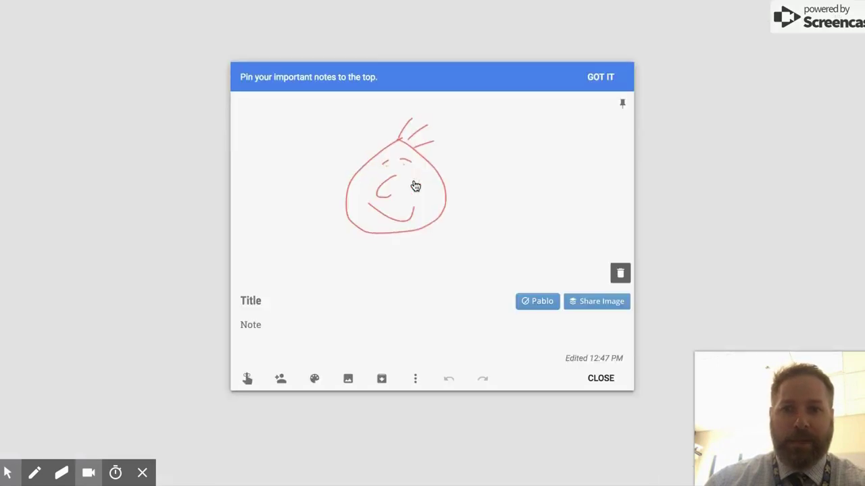
# Title the note 'Today's List' and turn on checkboxes
pyautogui.click(374, 297)
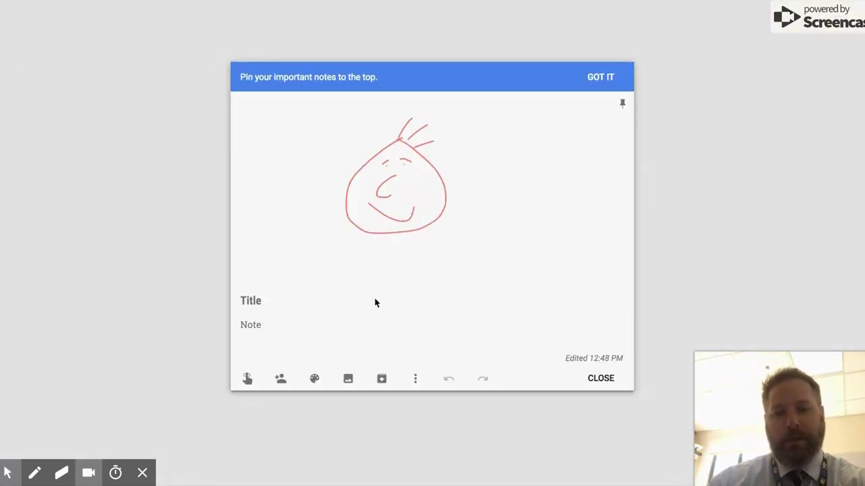
pyautogui.write("Today's ")
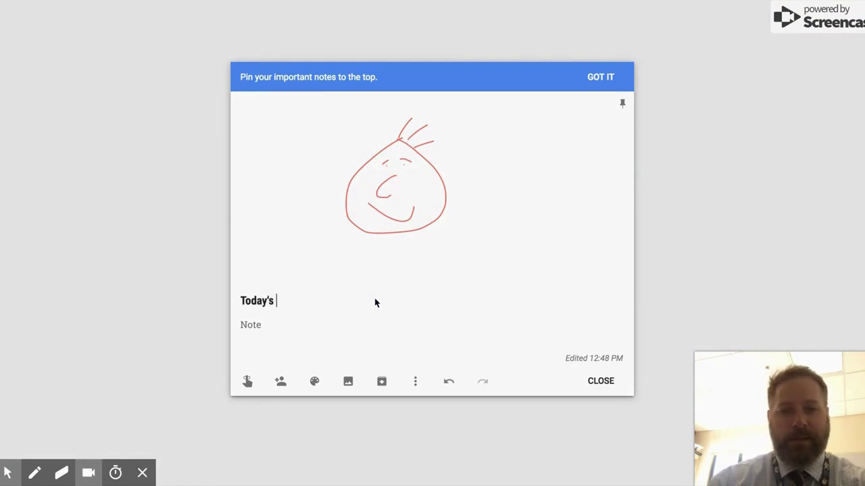
pyautogui.write('List')
pyautogui.click(327, 328)
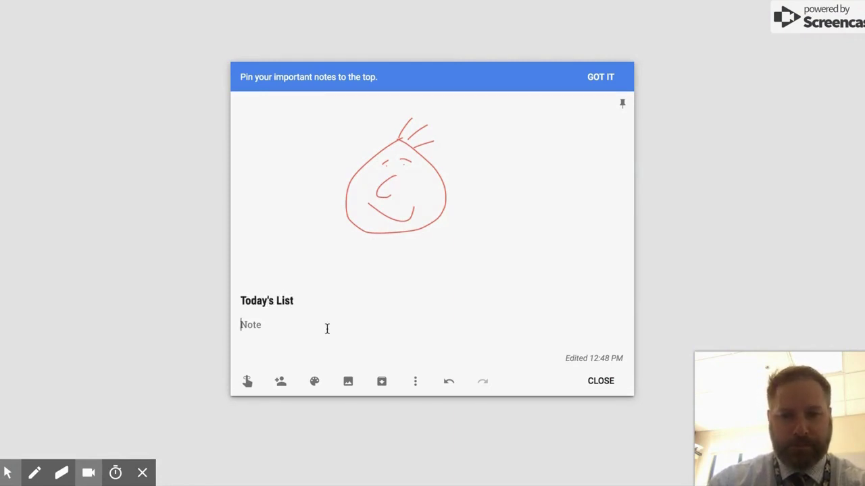
pyautogui.click(414, 381)
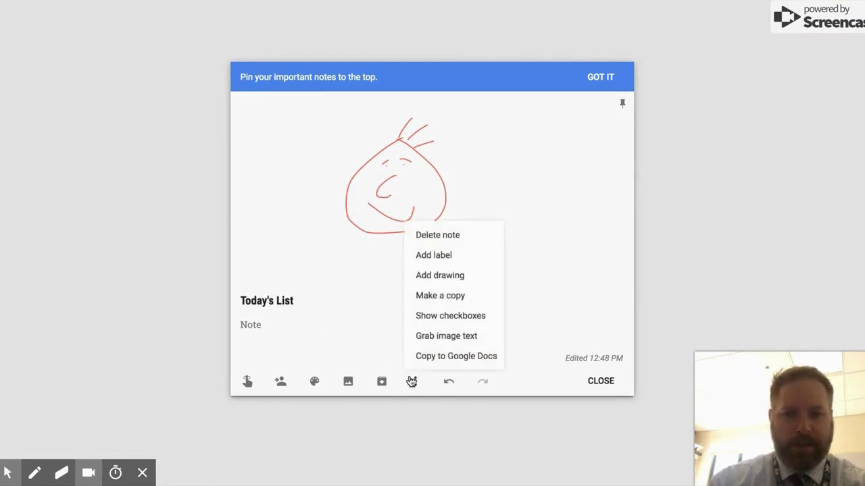
pyautogui.click(439, 315)
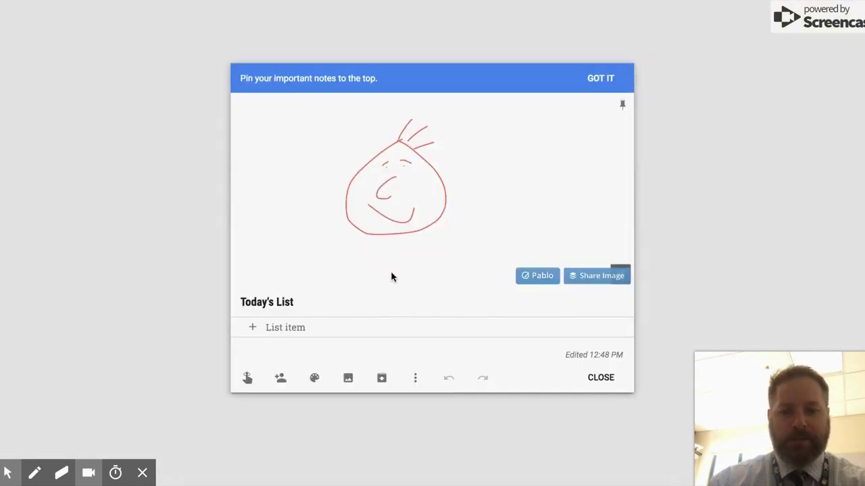
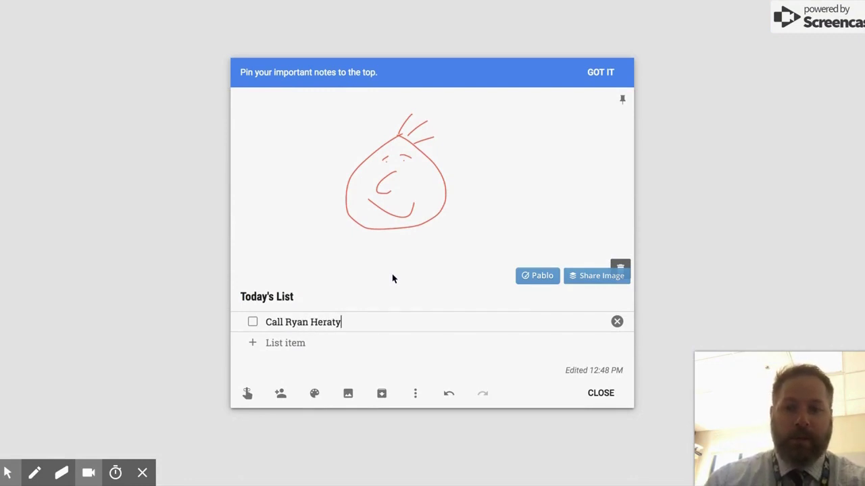
# Add checklist items: a call reminder for a contact, 'Pick up dog', 'Read books about curriculum'
pyautogui.press('Return')
pyautogui.write('Pick up dog')
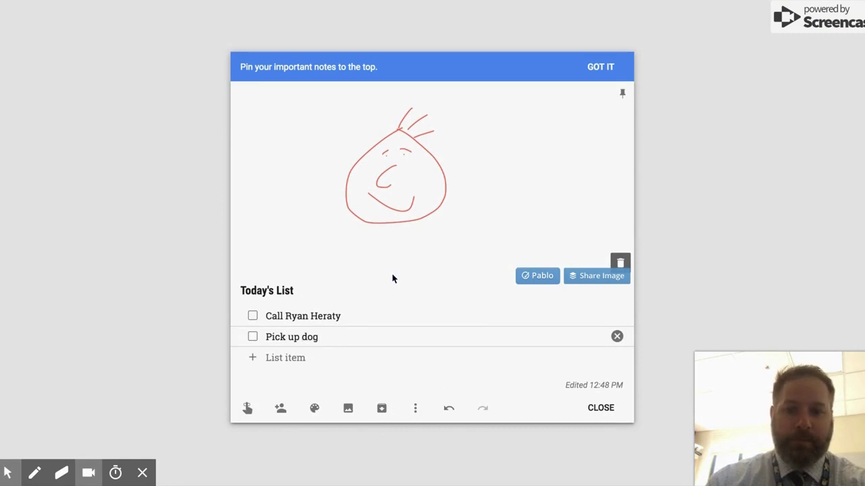
pyautogui.press('Return')
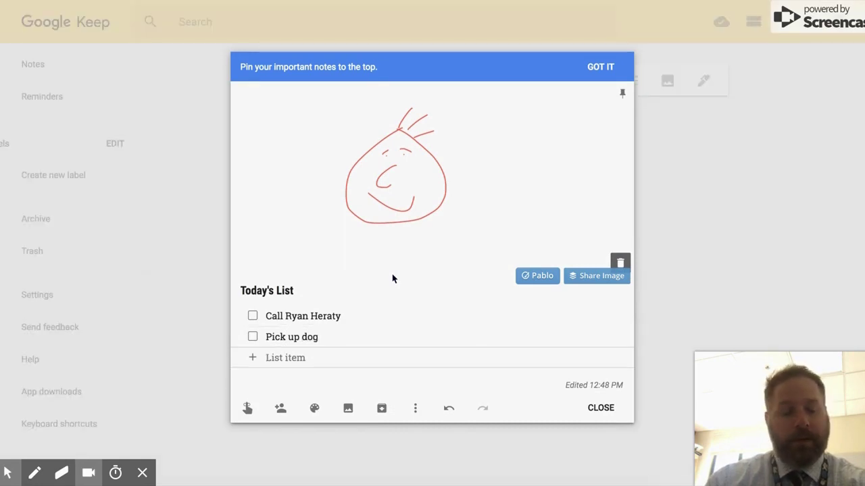
pyautogui.write('Read books ')
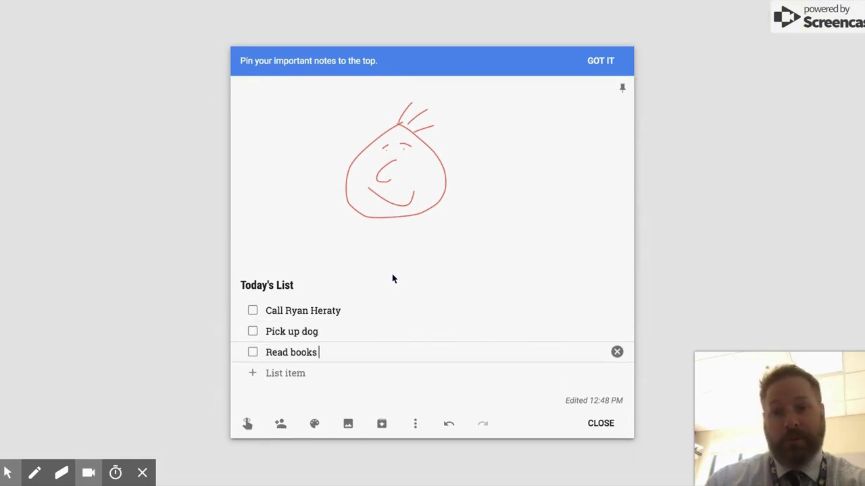
pyautogui.write('about curriculum')
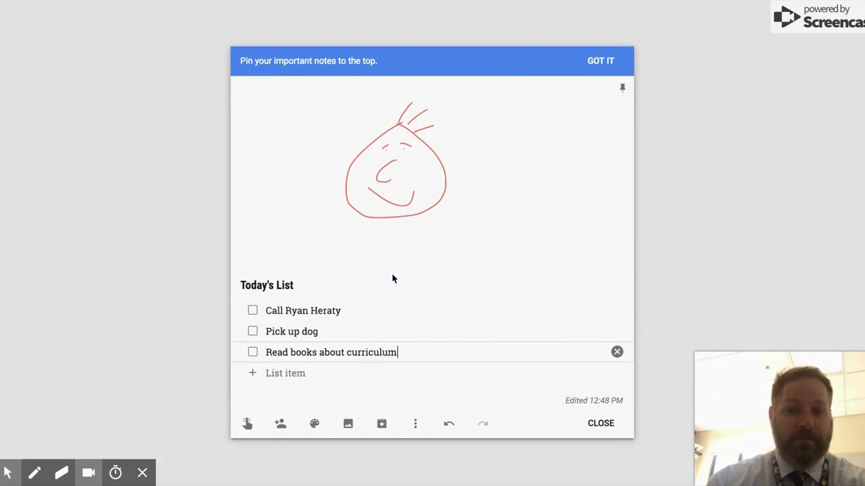
pyautogui.press('Return')
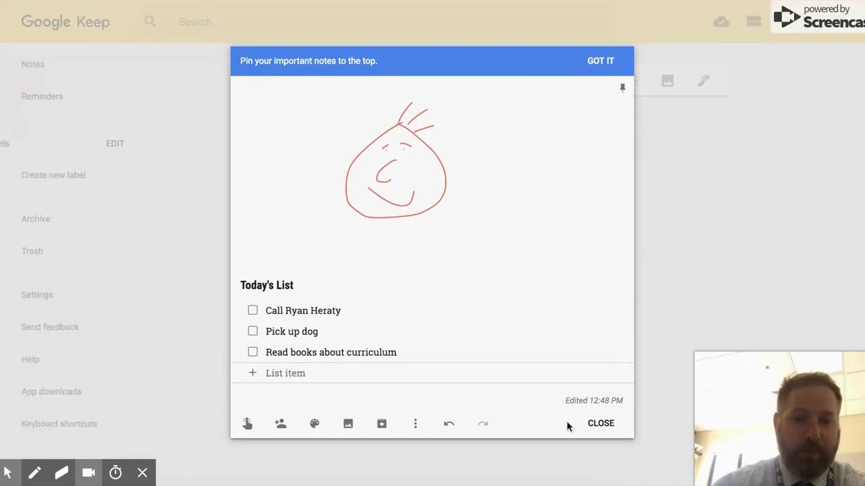
# Reopen Today's List and tick the call item as completed
pyautogui.click(602, 423)
pyautogui.click(319, 242)
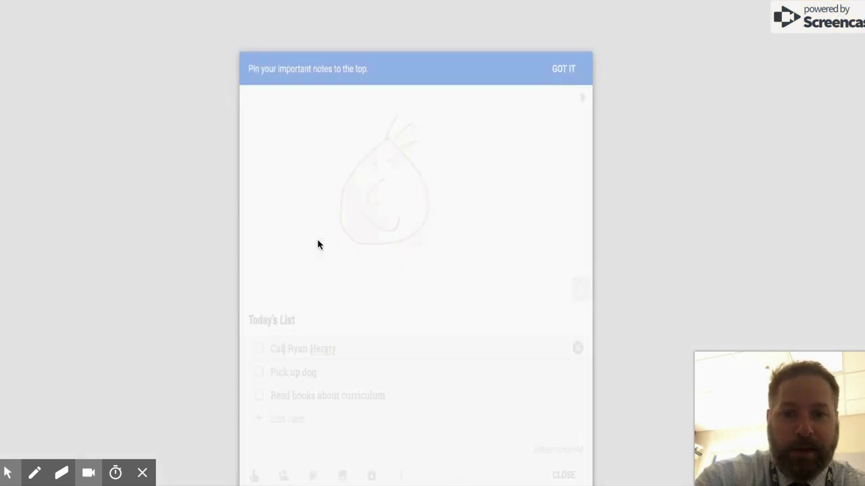
pyautogui.click(251, 312)
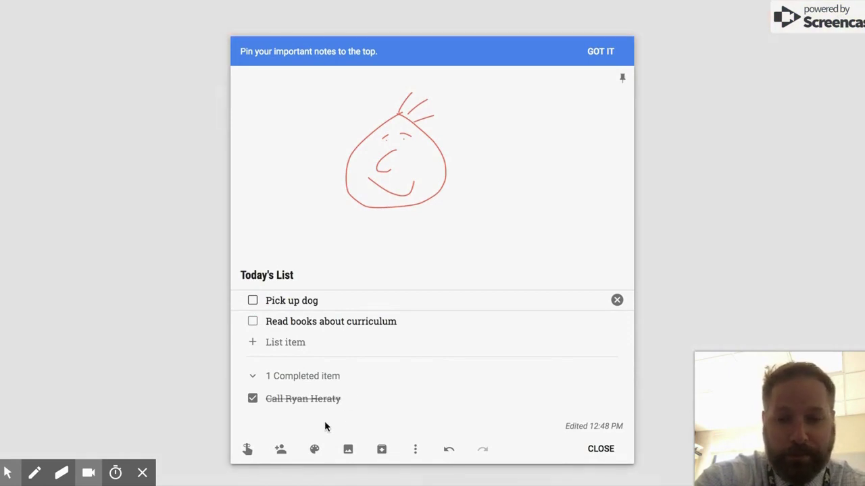
# Review reminder and collaborator options without changes, then make the note purple
pyautogui.click(248, 449)
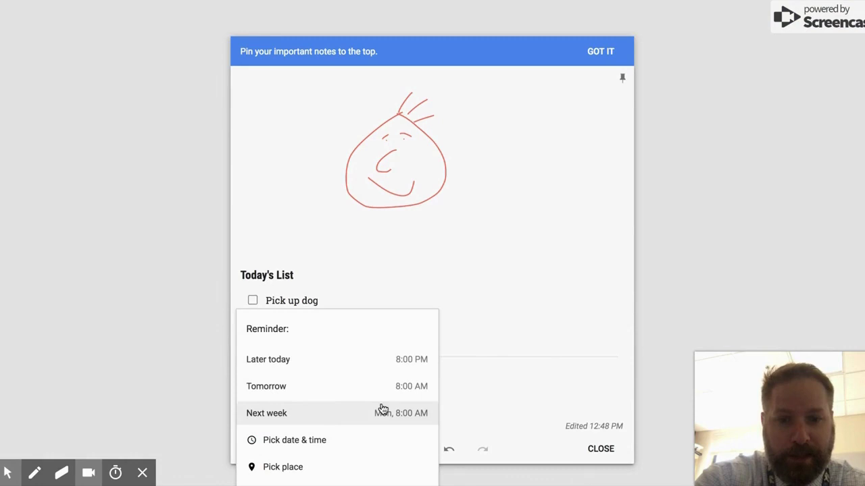
pyautogui.click(479, 382)
pyautogui.click(281, 436)
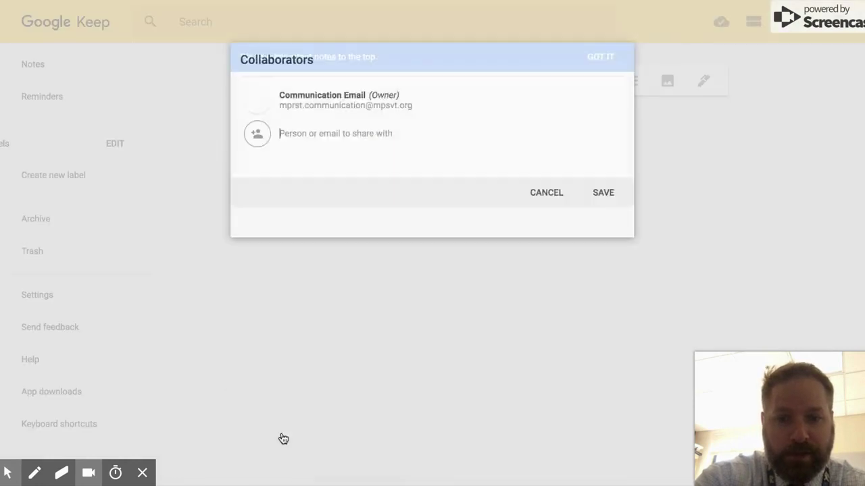
pyautogui.click(546, 221)
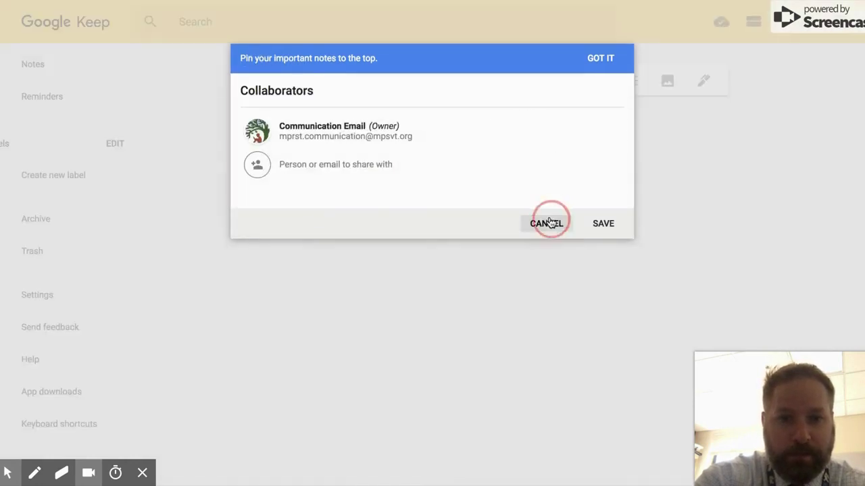
pyautogui.moveTo(314, 444)
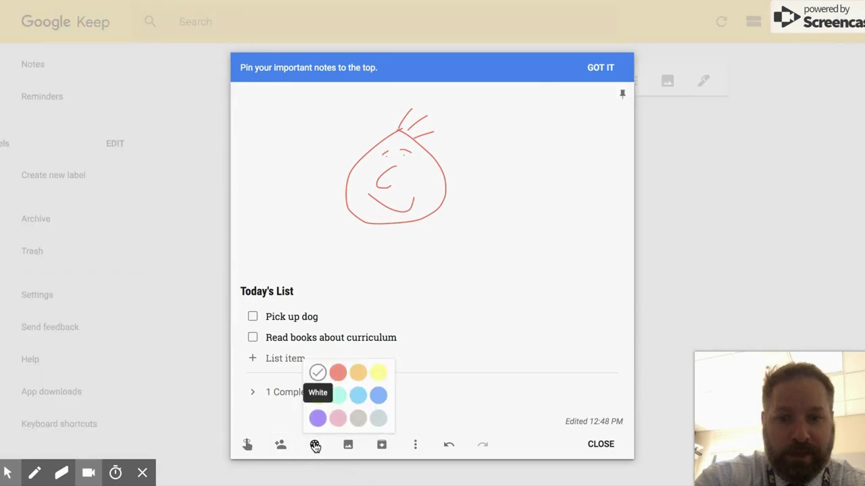
pyautogui.click(318, 417)
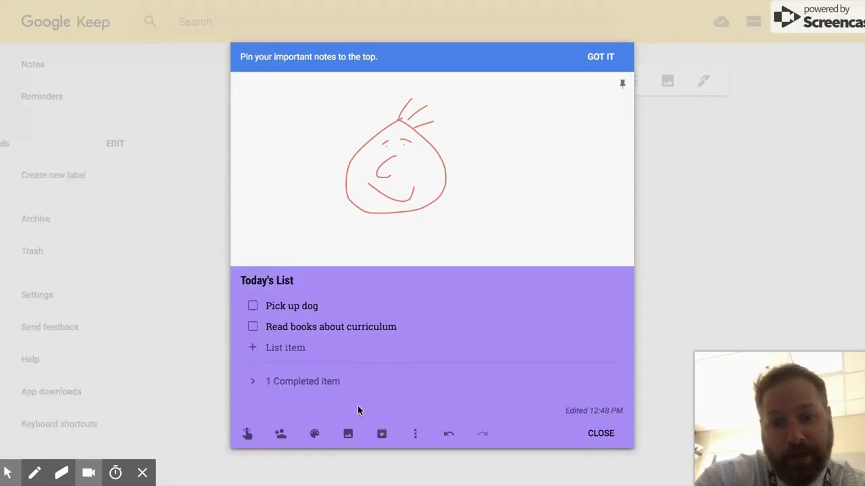
# Look over the note's More menu, then close Today's List back to the notes grid
pyautogui.click(417, 433)
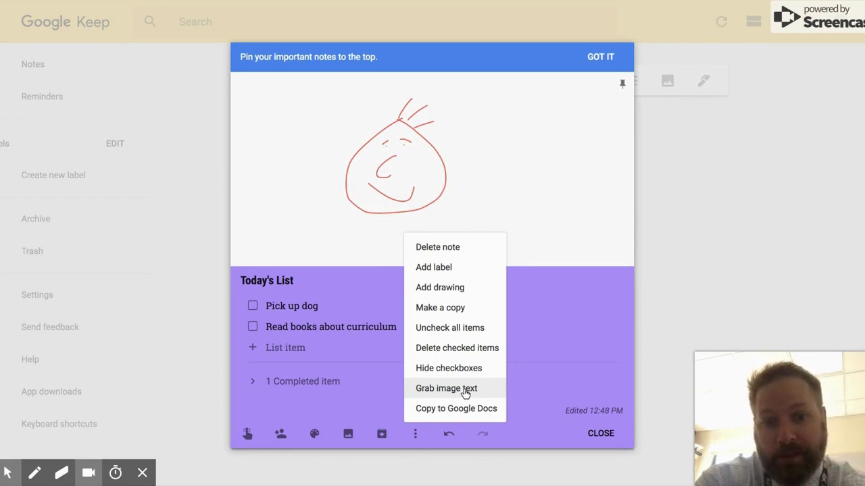
pyautogui.click(597, 433)
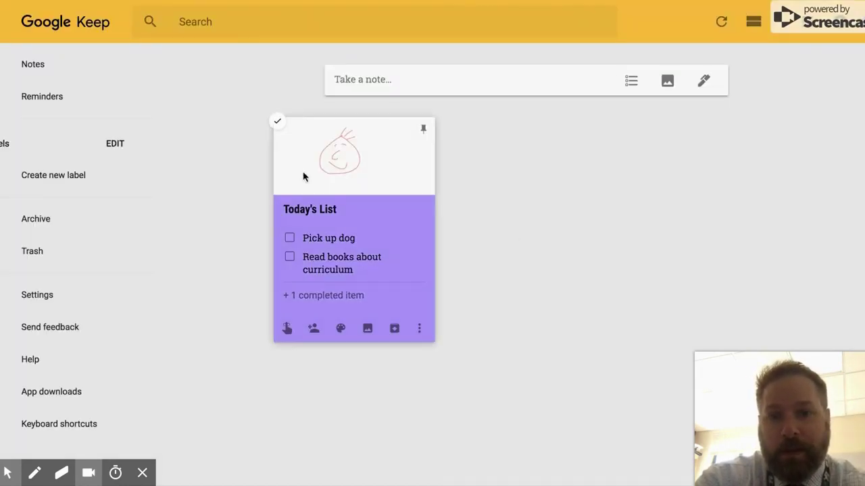
# Add a new Keep note titled 'share notes' beside the Today's List card
pyautogui.click(423, 88)
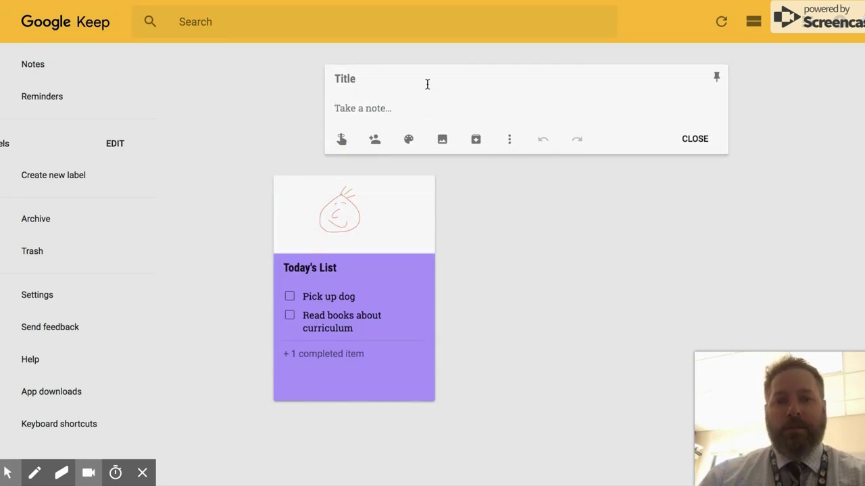
pyautogui.click(427, 79)
pyautogui.write('share ')
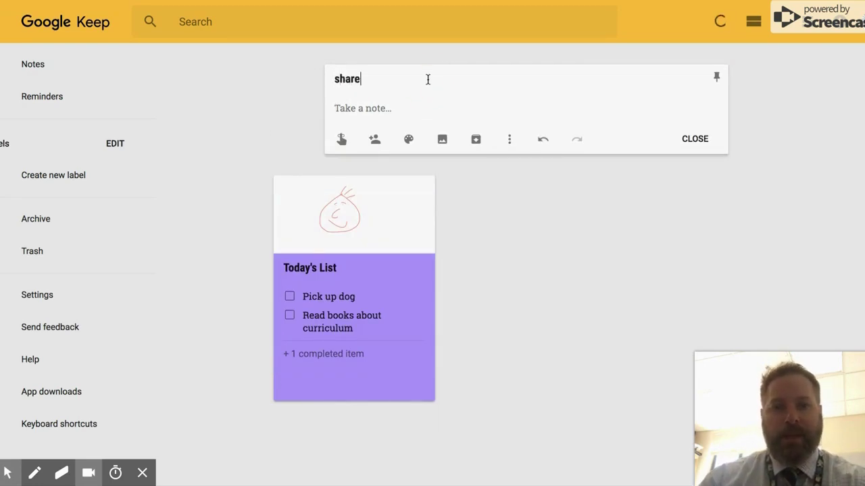
pyautogui.write('notes')
pyautogui.press('Return')
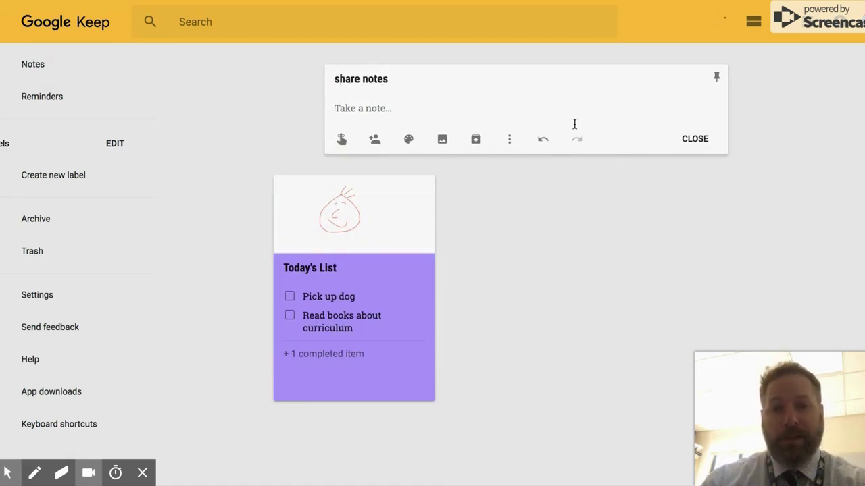
pyautogui.click(682, 138)
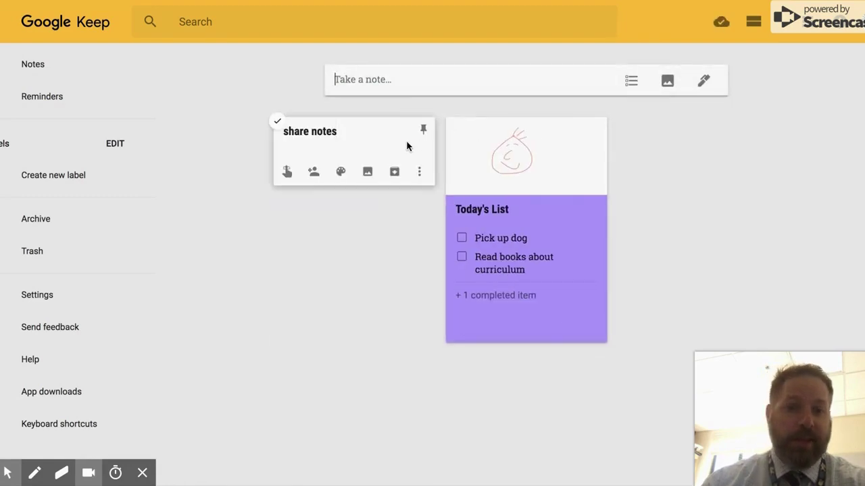